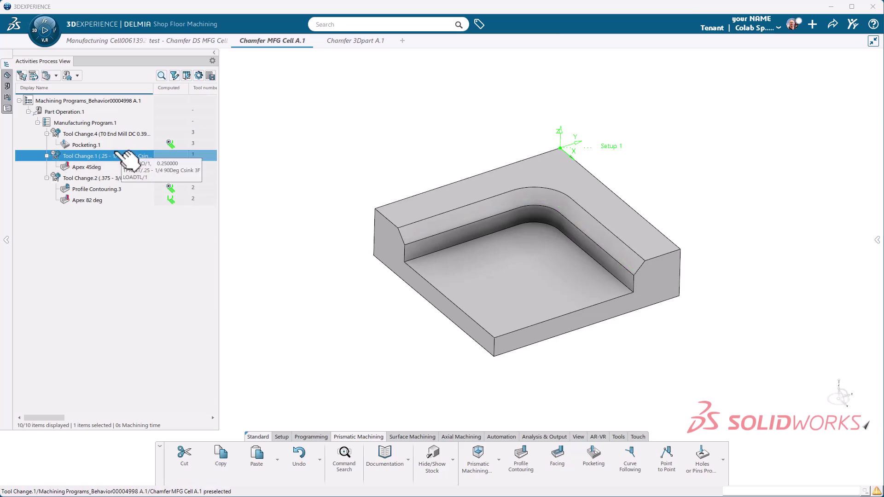
# - Select the quarter-inch 90° countersink tool change in the process tree
pyautogui.click(85, 159)
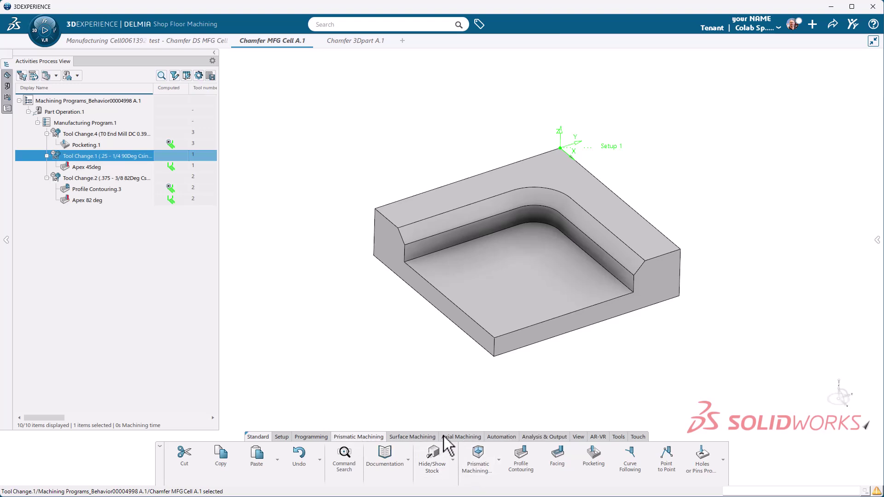
# - Create Profile Contouring.16 in Between Two Planes mode with the pocket floor as bottom plane
pyautogui.click(517, 460)
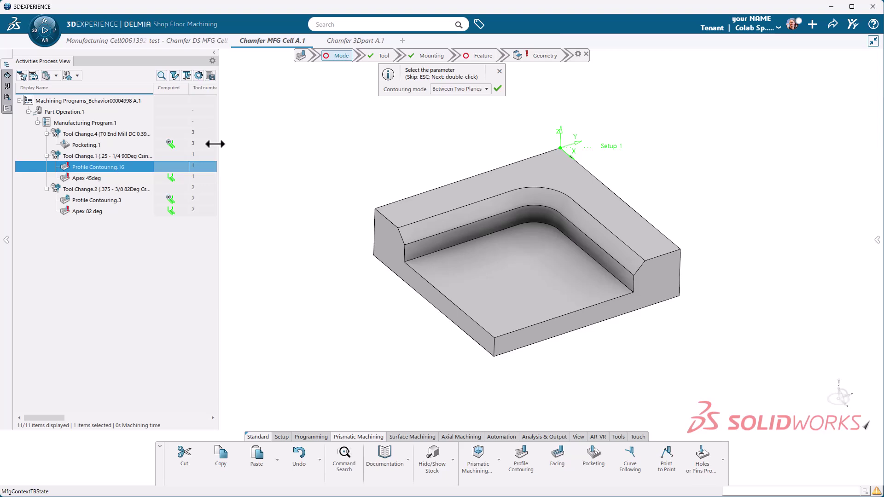
pyautogui.press('Escape')
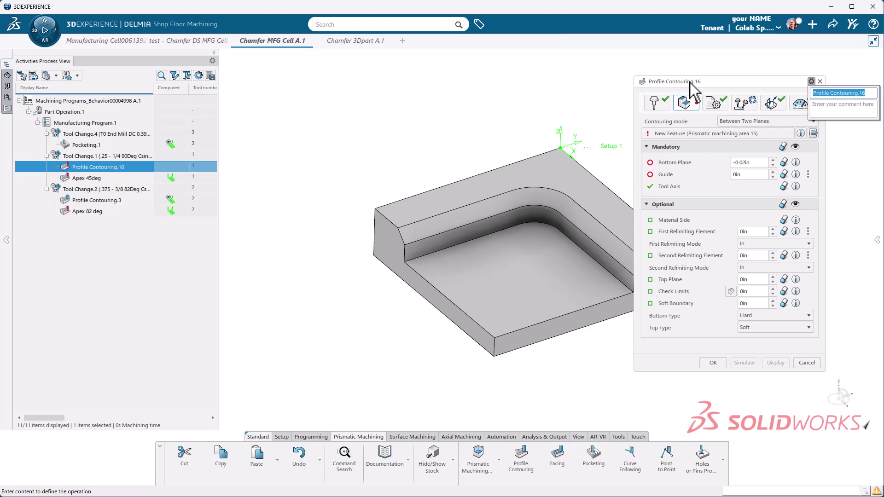
pyautogui.moveTo(675, 163)
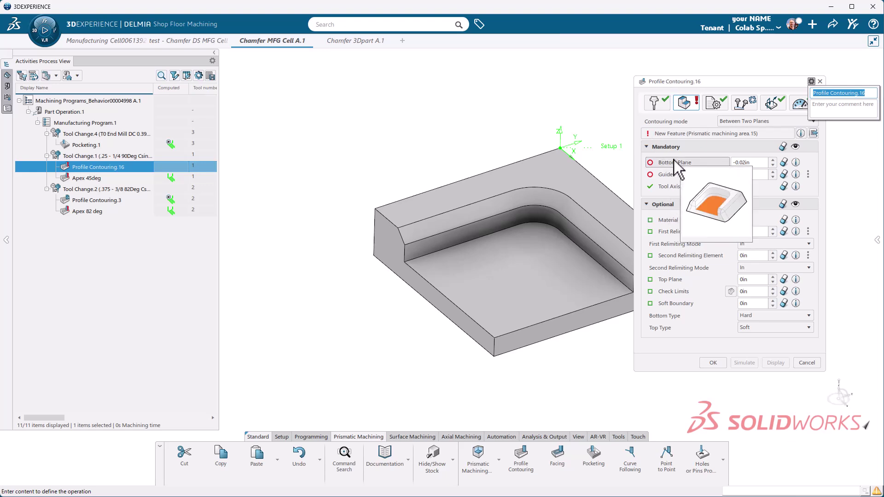
pyautogui.click(673, 161)
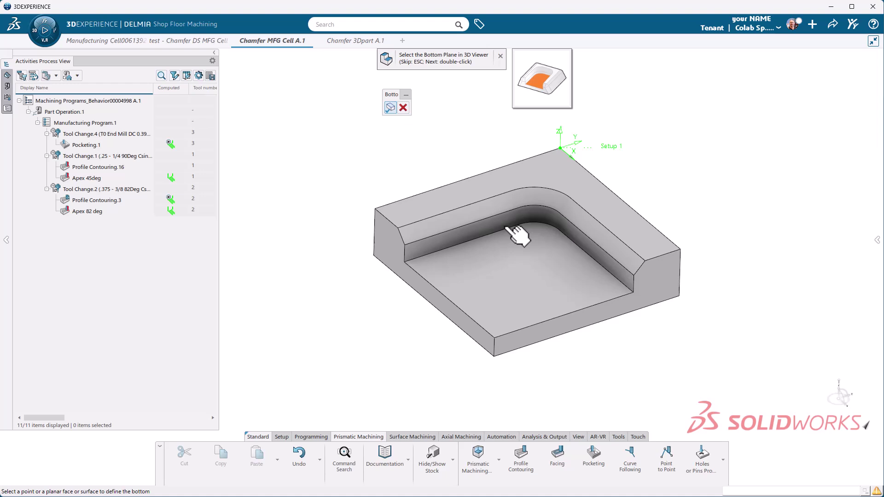
pyautogui.click(407, 249)
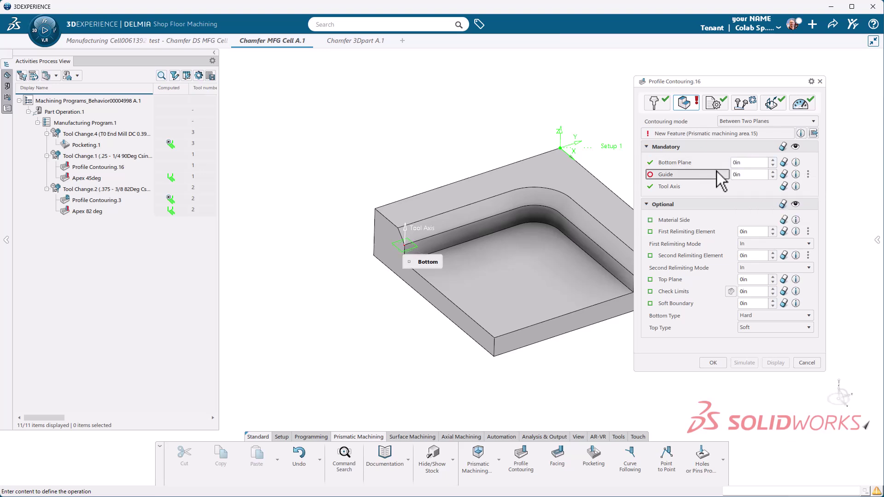
# - Use the chamfer edge and adjacent top edge as the guide, and pick the top plane face
pyautogui.click(664, 175)
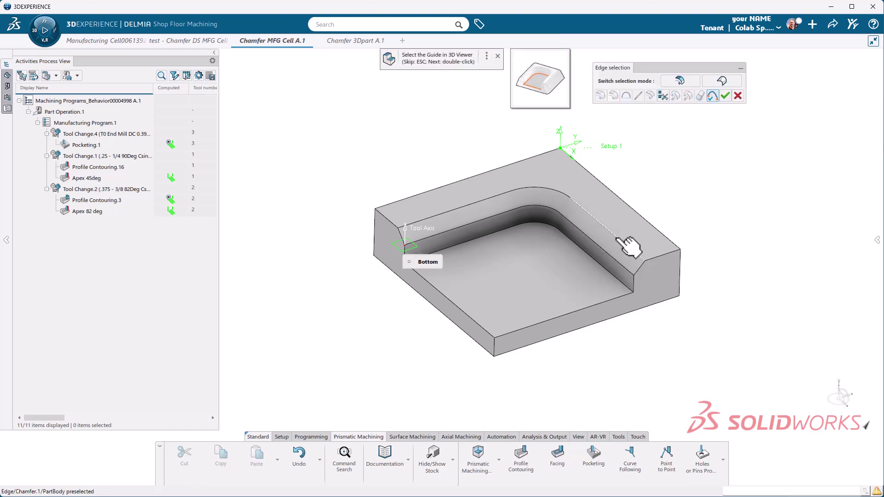
pyautogui.click(618, 238)
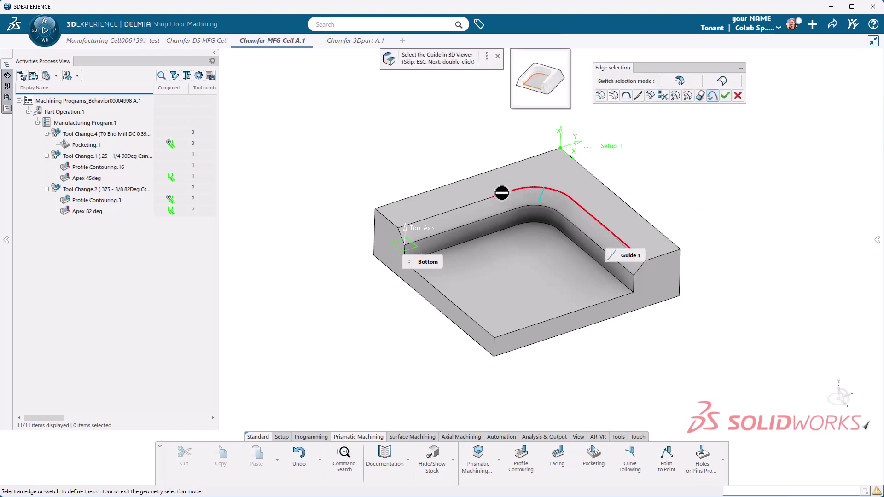
pyautogui.click(509, 200)
pyautogui.click(725, 96)
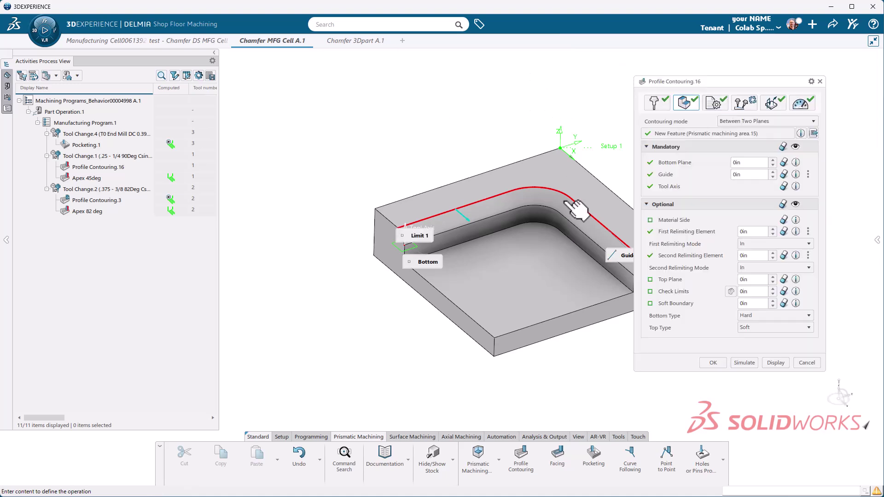
pyautogui.click(663, 284)
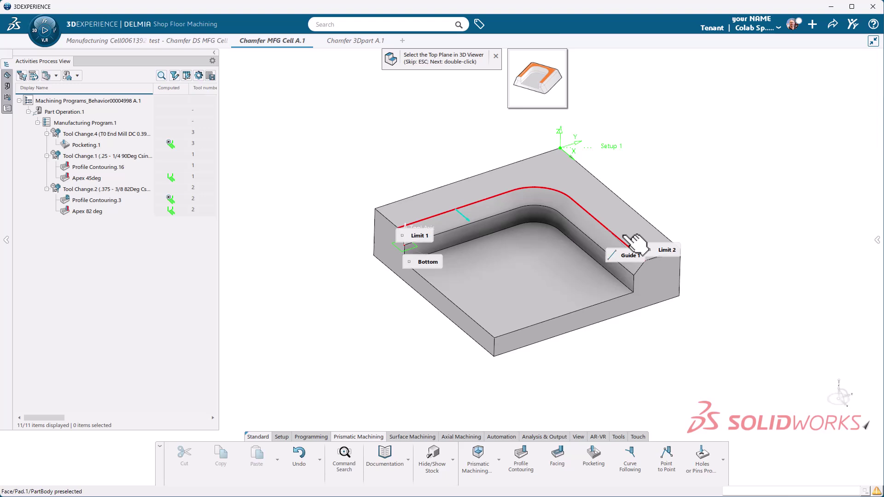
pyautogui.click(631, 217)
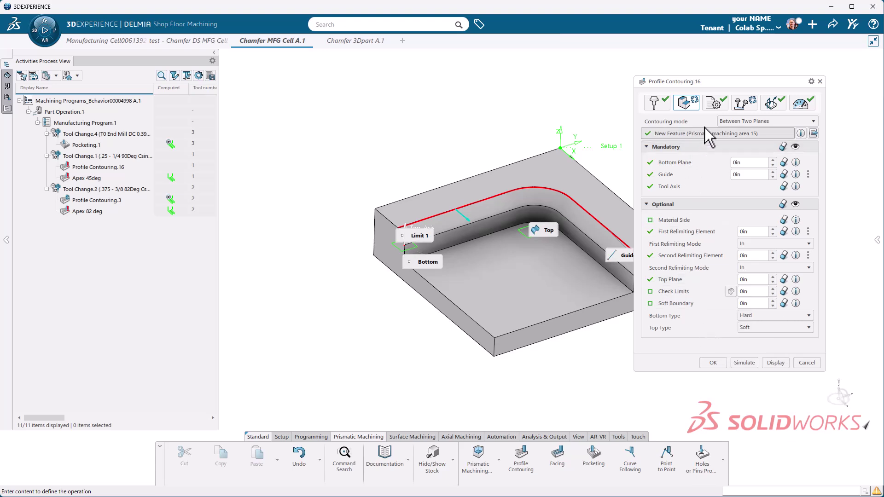
# - Set the Axial strategy to 3 levels with a 45° automatic draft angle
pyautogui.click(715, 104)
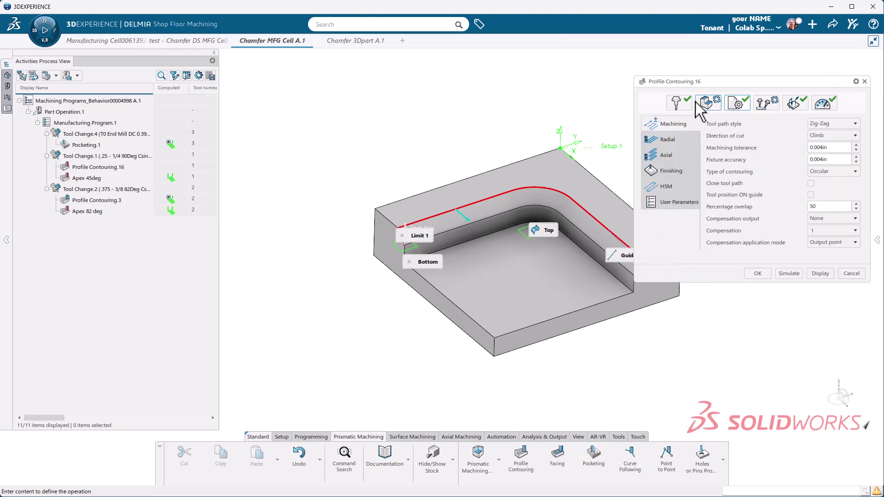
pyautogui.click(666, 157)
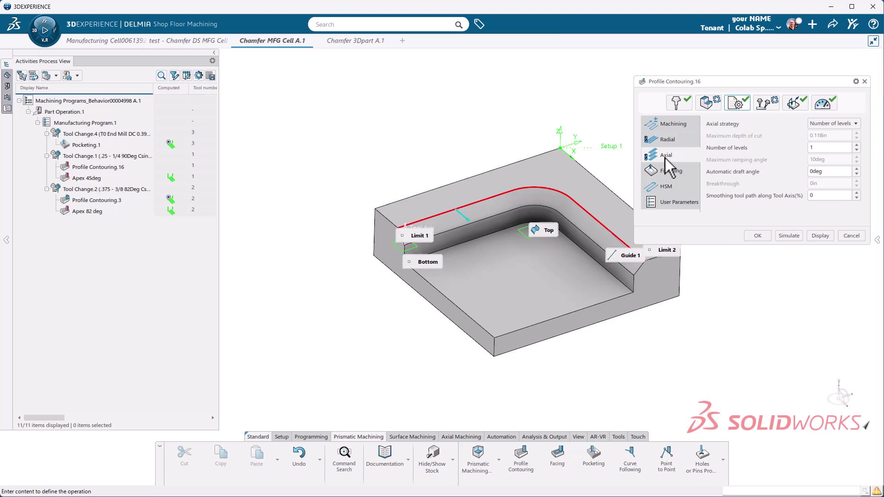
pyautogui.doubleClick(822, 147)
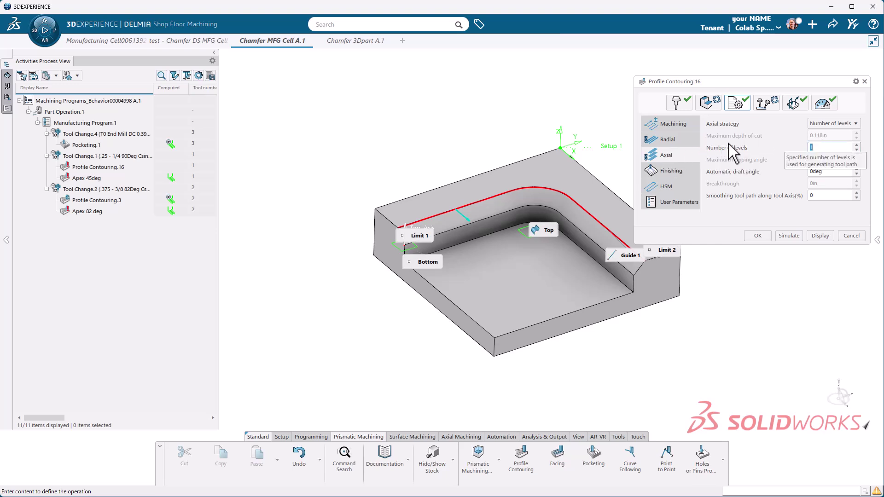
pyautogui.write('3')
pyautogui.press('Return')
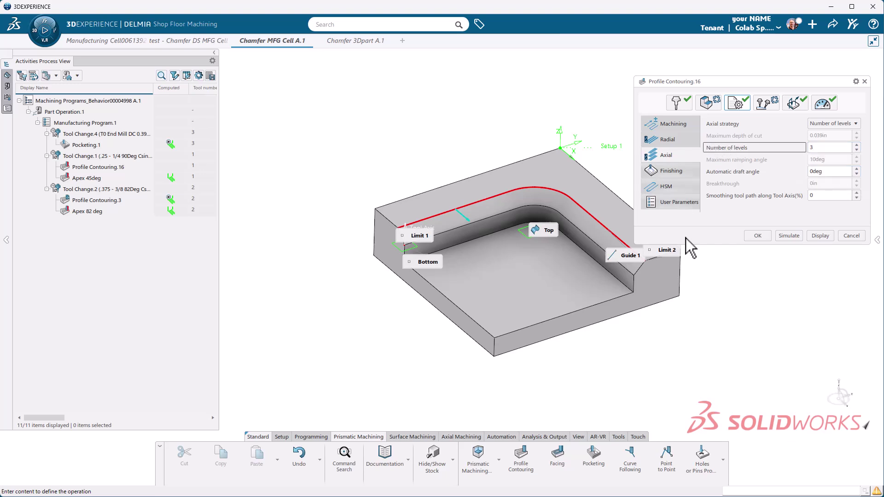
pyautogui.doubleClick(830, 171)
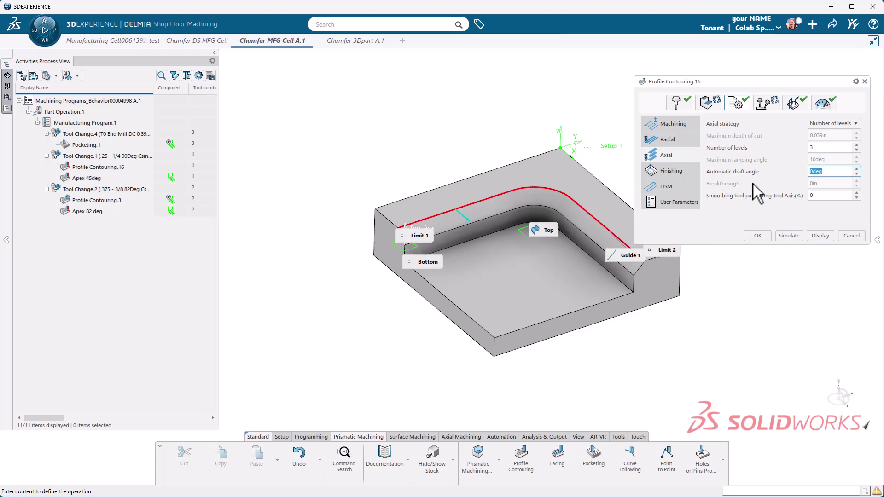
pyautogui.write('45')
# - Display the 28-position toolpath, step the tool back toward its start, and return to settings
pyautogui.click(822, 237)
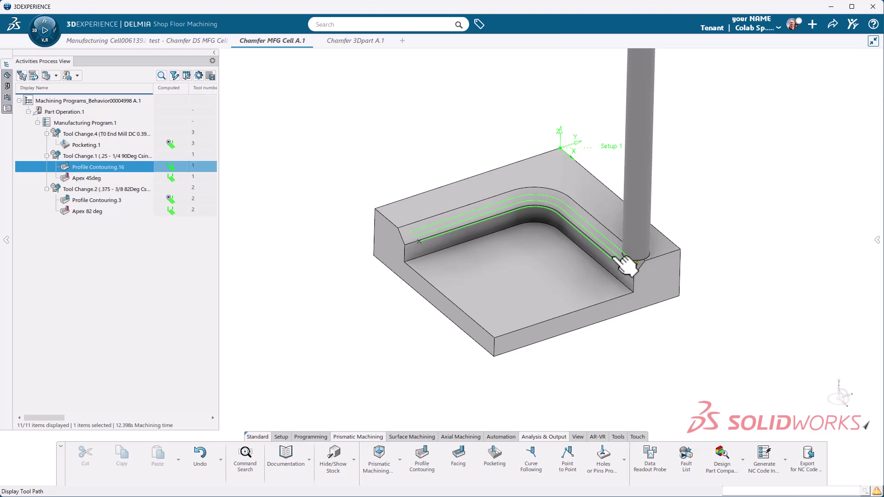
pyautogui.moveTo(654, 242); pyautogui.dragTo(426, 251)
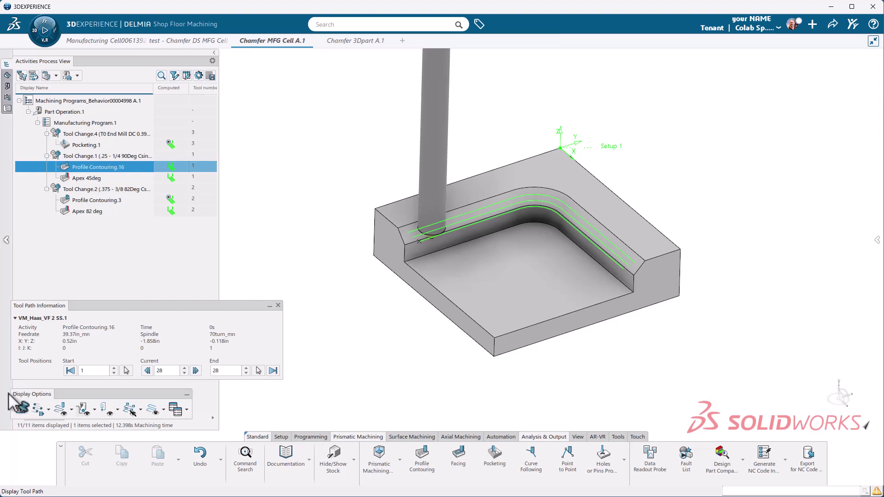
pyautogui.click(20, 409)
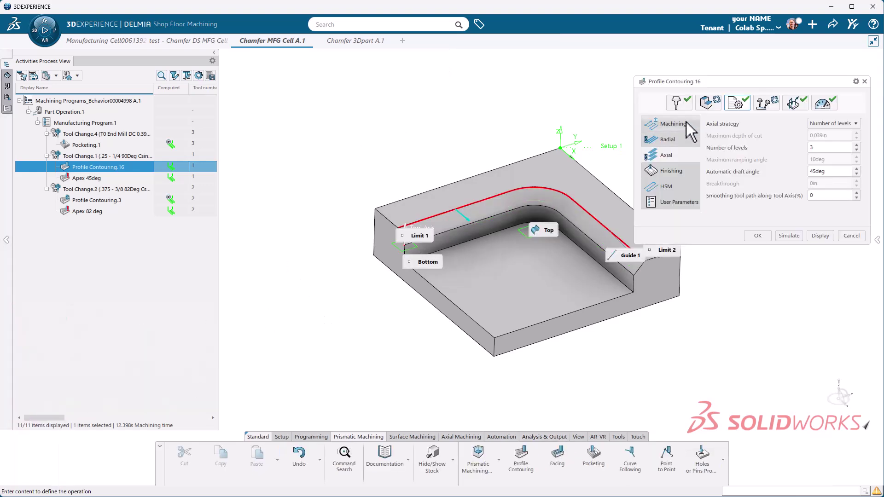
# - Erase the first and second relimiting elements on the Geometry tab
pyautogui.click(703, 103)
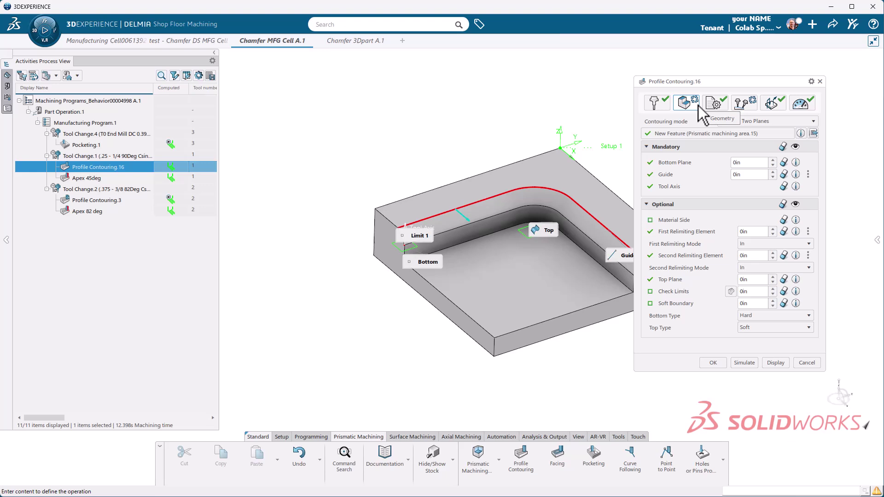
pyautogui.moveTo(677, 232)
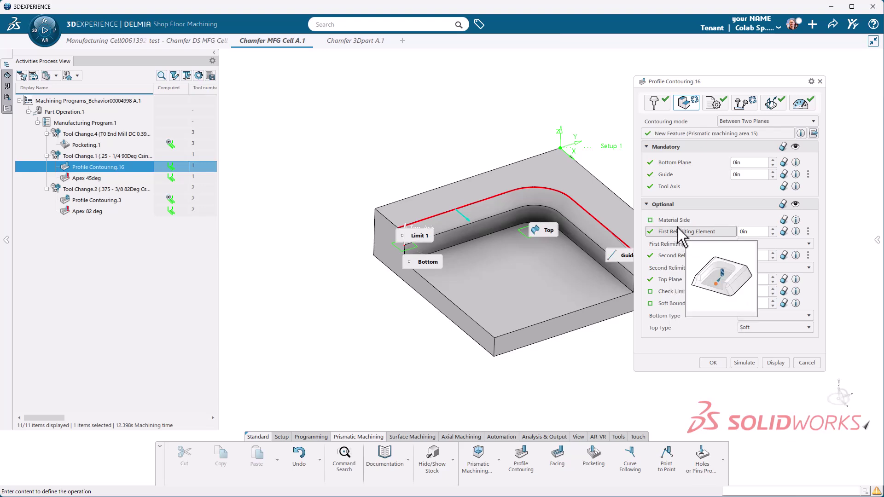
pyautogui.click(784, 232)
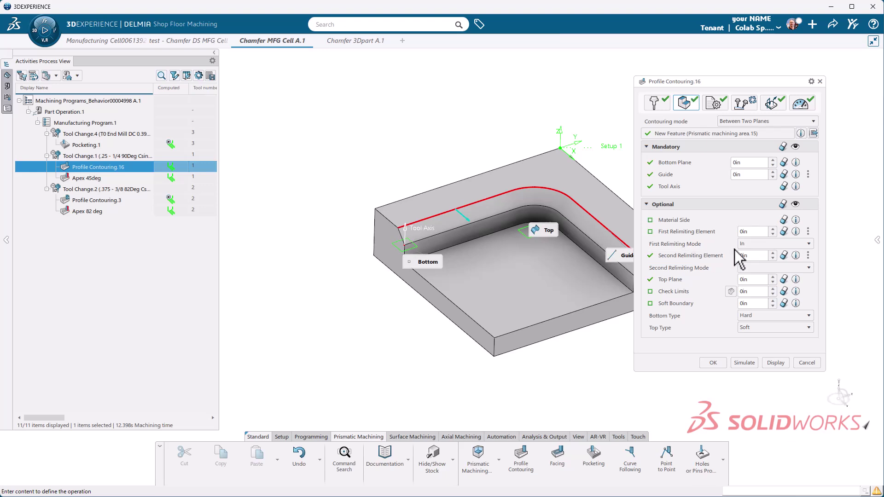
pyautogui.click(788, 259)
# - Display the recomputed toolpath and zoom in on the countersink at position 21 in the chamfer corner
pyautogui.click(775, 363)
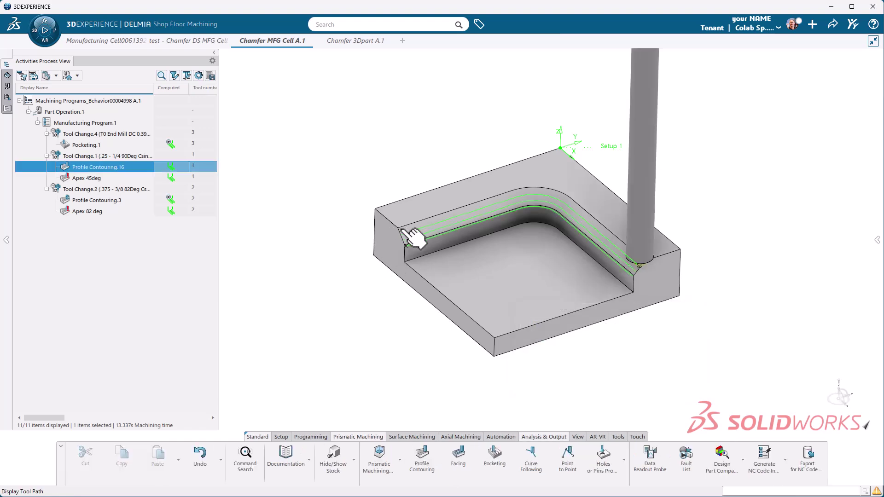
pyautogui.click(412, 240)
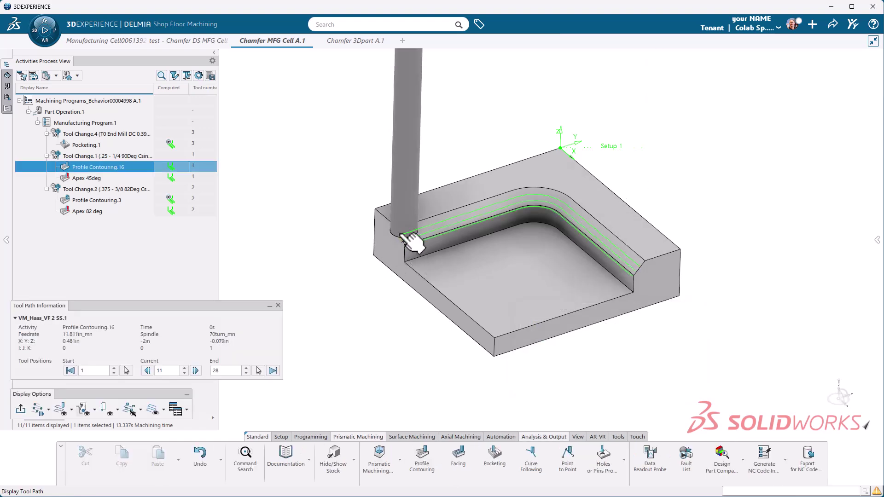
pyautogui.moveTo(551, 347)
pyautogui.mouseDown(button='middle')
pyautogui.moveTo(542, 349)
pyautogui.moveTo(555, 365)
pyautogui.moveTo(548, 352)
pyautogui.mouseUp(button='middle')
pyautogui.moveTo(497, 270); pyautogui.dragTo(571, 251, button='middle')
pyautogui.scroll(10, 571, 251)
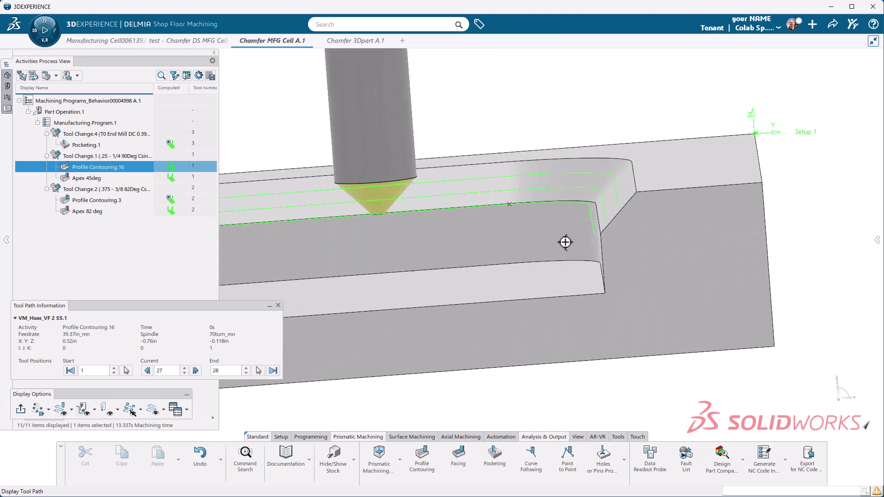
pyautogui.moveTo(679, 165); pyautogui.dragTo(645, 233)
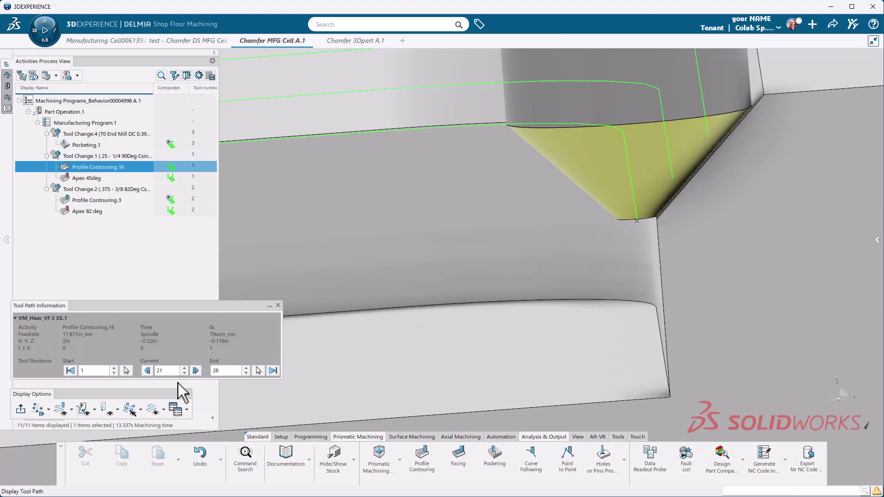
pyautogui.moveTo(642, 197); pyautogui.dragTo(555, 258)
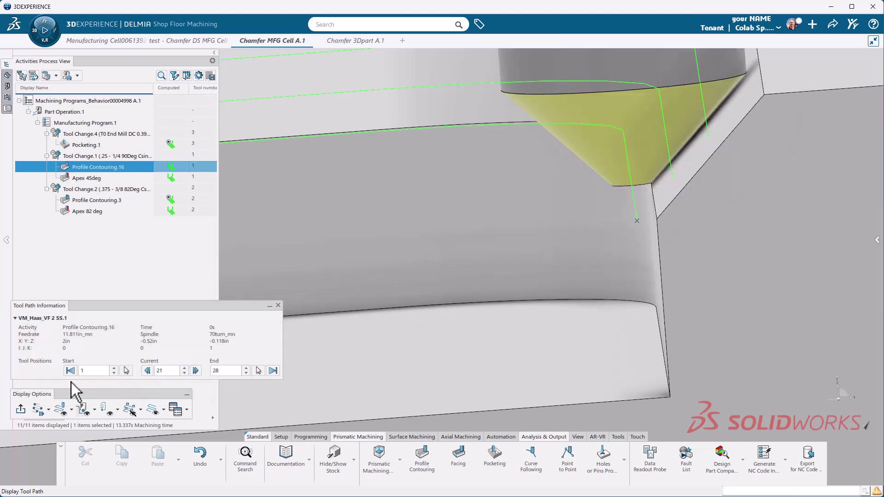
# - Change the bottom plane offset to -0.02in and redisplay the 13.241s toolpath on the whole part
pyautogui.click(20, 409)
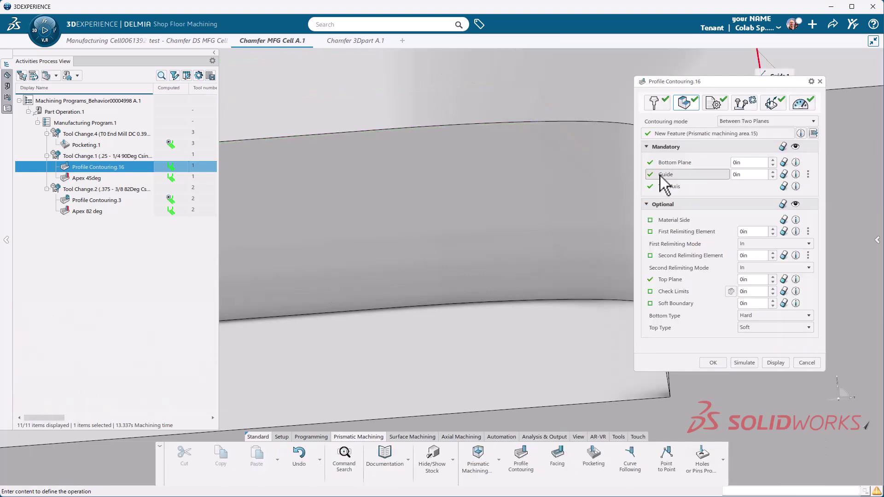
pyautogui.doubleClick(750, 162)
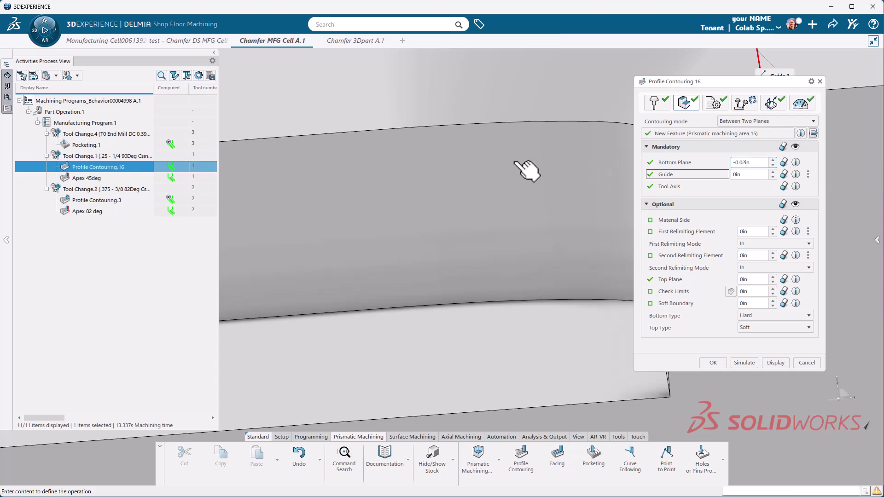
pyautogui.write('-0.02')
pyautogui.click(776, 363)
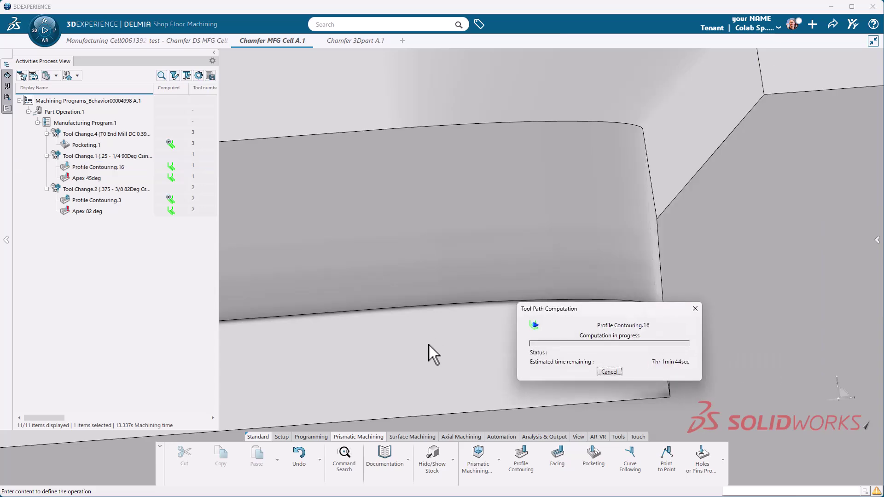
pyautogui.moveTo(479, 239); pyautogui.dragTo(641, 249, button='middle')
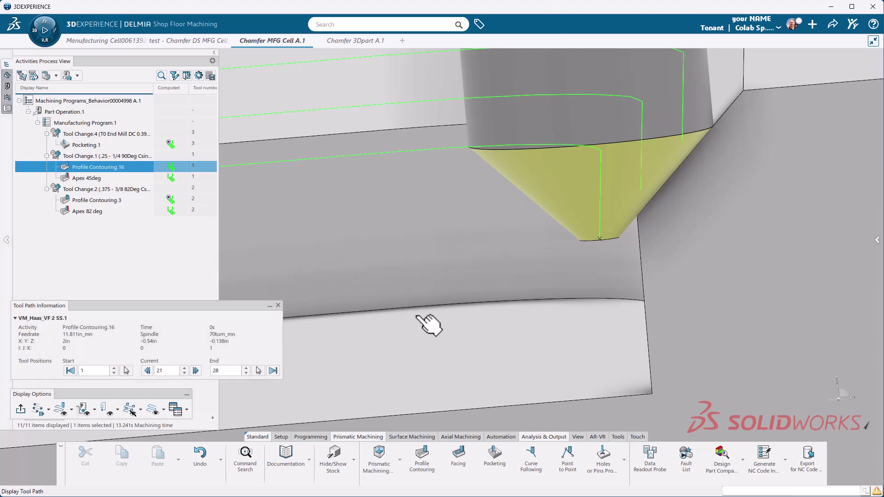
pyautogui.scroll(-5, 424, 321)
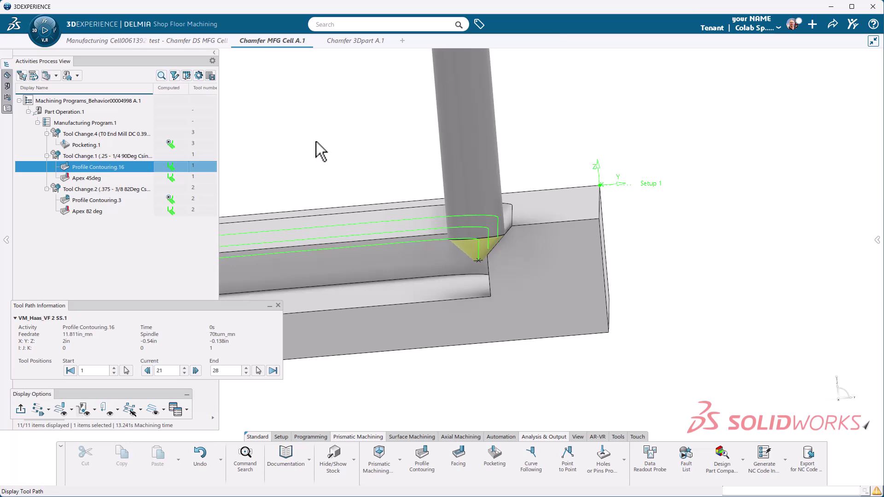